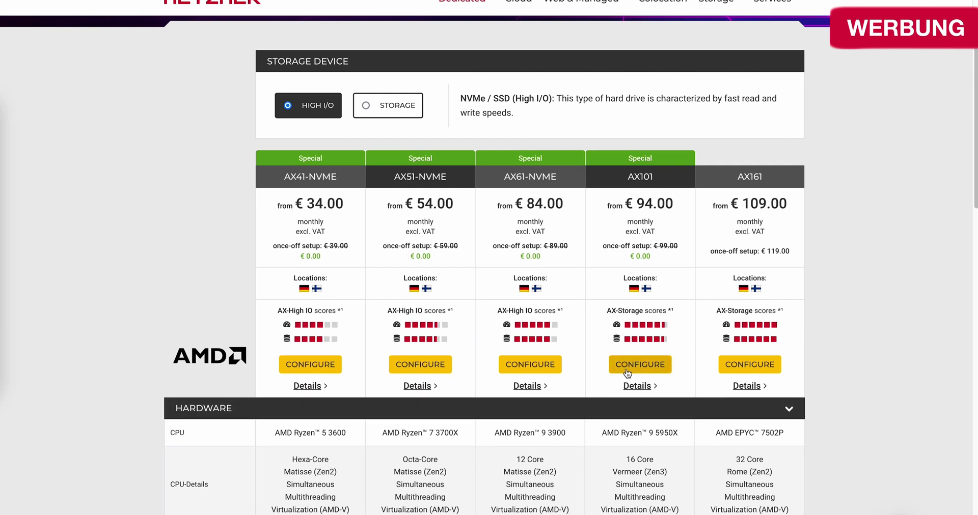
- Configure the AX101 dedicated server with the Falkenstein, Germany location, review the drive options, and place it in the order
{"action": "left_click", "coordinate": [640, 365]}
{"action": "scroll", "coordinate": [540, 387], "scroll_direction": "down", "scroll_amount": 6}
{"action": "left_click", "coordinate": [205, 290]}
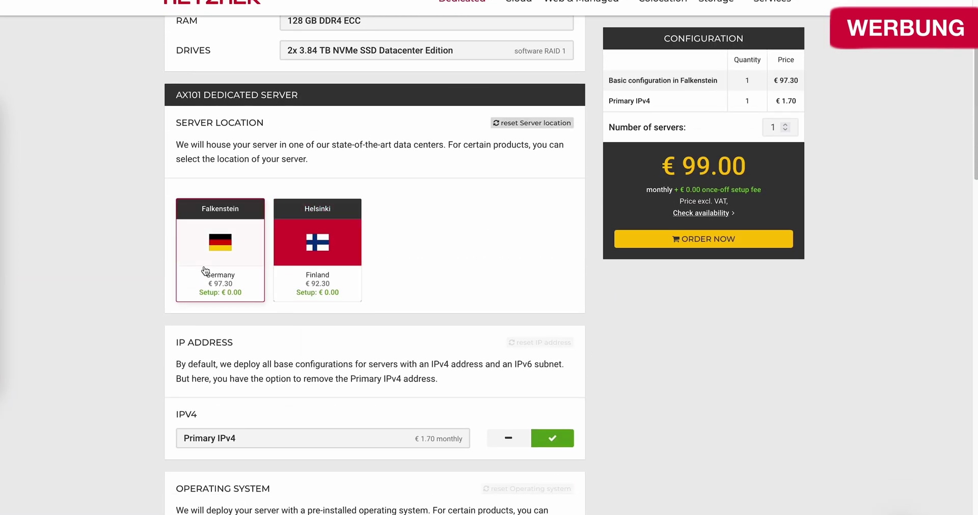
{"action": "scroll", "coordinate": [650, 318], "scroll_direction": "down", "scroll_amount": 8}
{"action": "scroll", "coordinate": [650, 323], "scroll_direction": "down", "scroll_amount": 8}
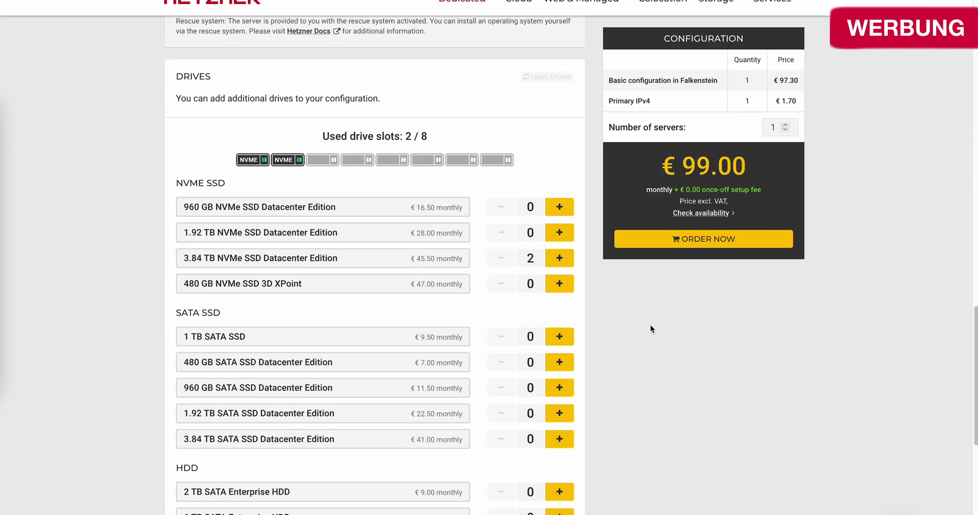
{"action": "left_click", "coordinate": [683, 240]}
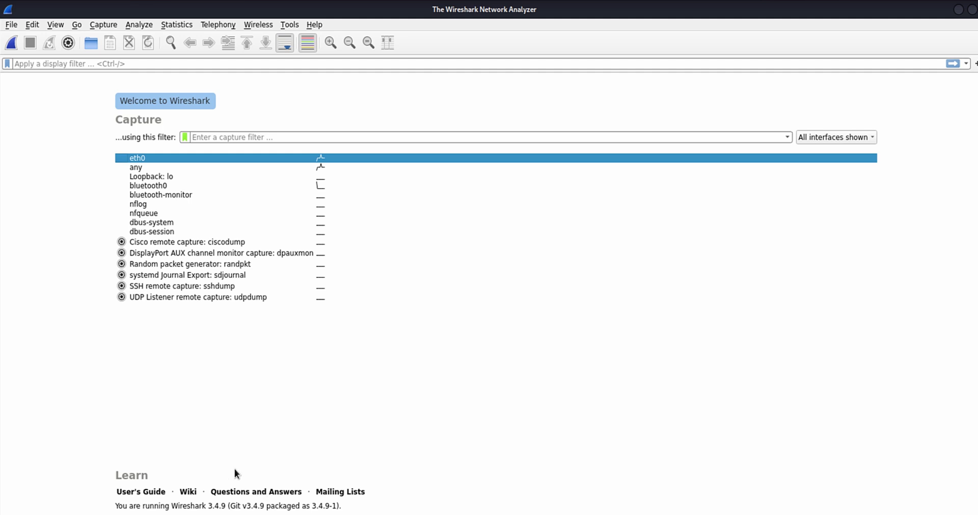
- Open the SSH remote capture options and set the remote server address to 65.108.137.179 and the port to 22
{"action": "double_click", "coordinate": [166, 290]}
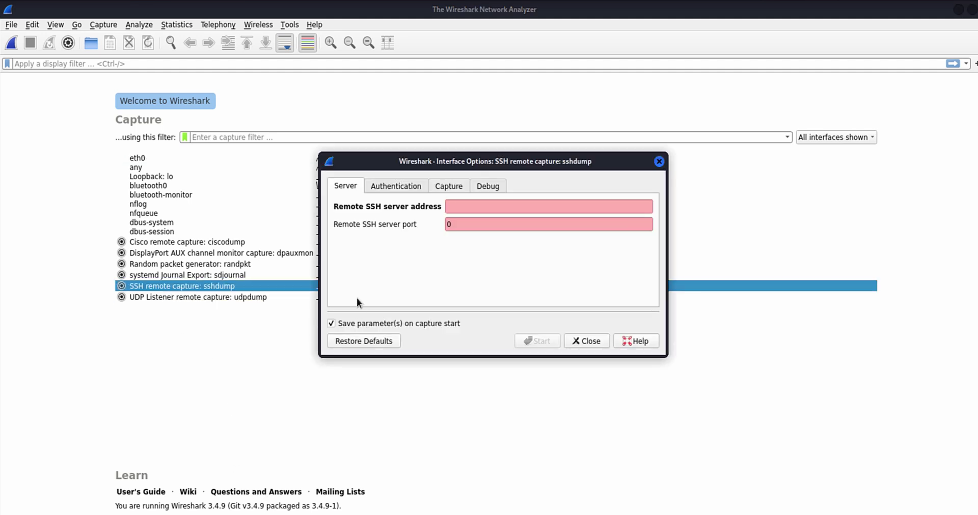
{"action": "left_click", "coordinate": [469, 205]}
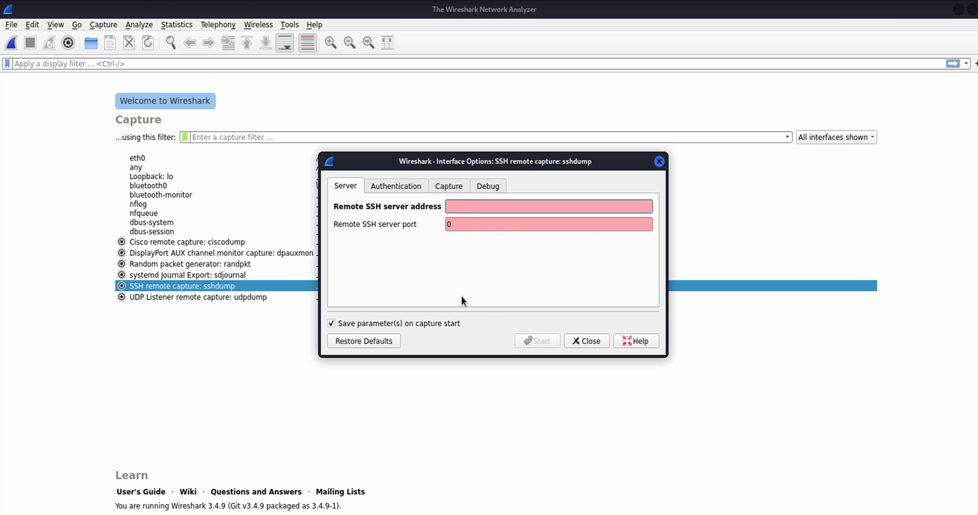
{"action": "type", "text": "65.10"}
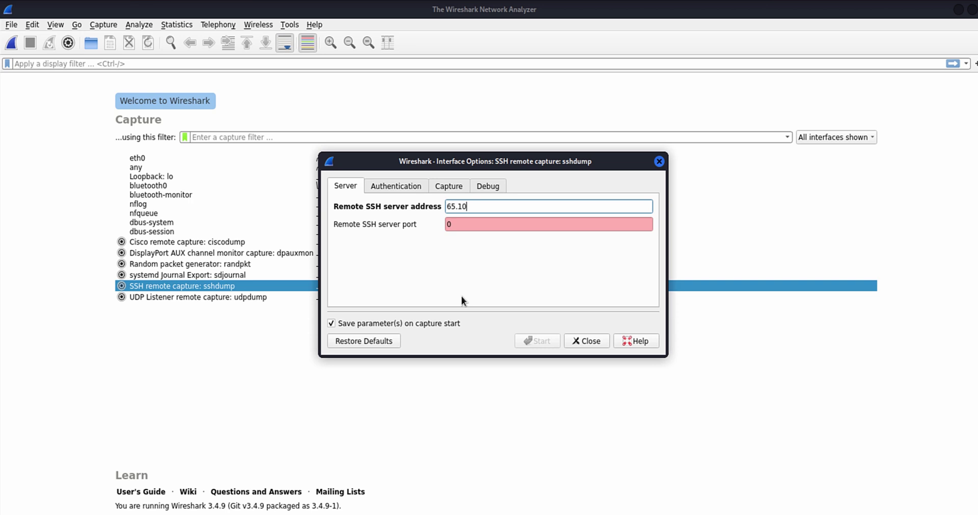
{"action": "type", "text": "8.137.179"}
{"action": "key", "text": "Tab"}
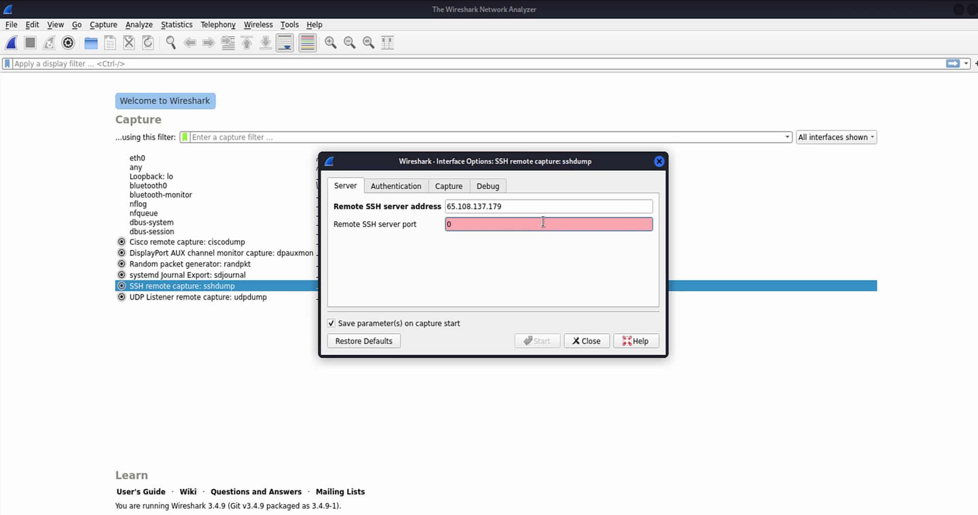
{"action": "type", "text": "22"}
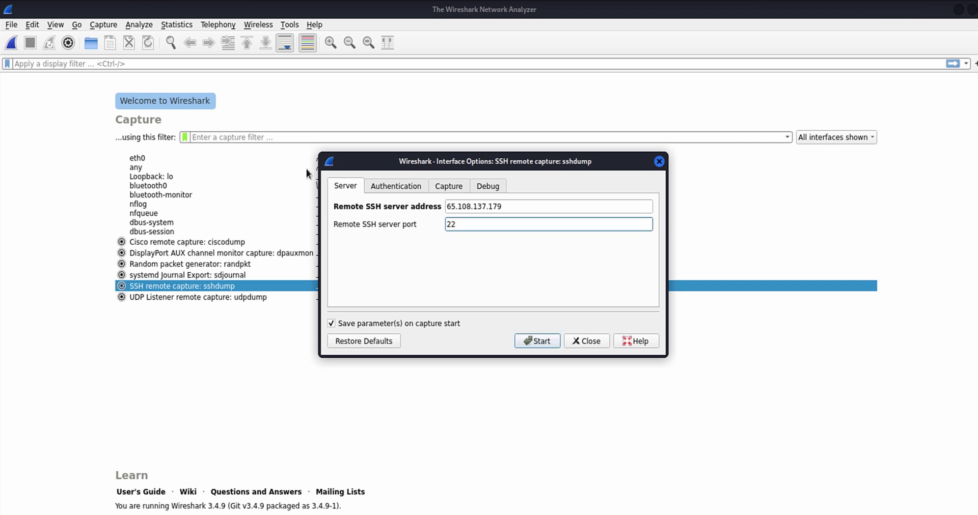
- Set the remote SSH username to root and choose /home/kali/.ssh/id_ecdsa as the private key
{"action": "left_click", "coordinate": [395, 186]}
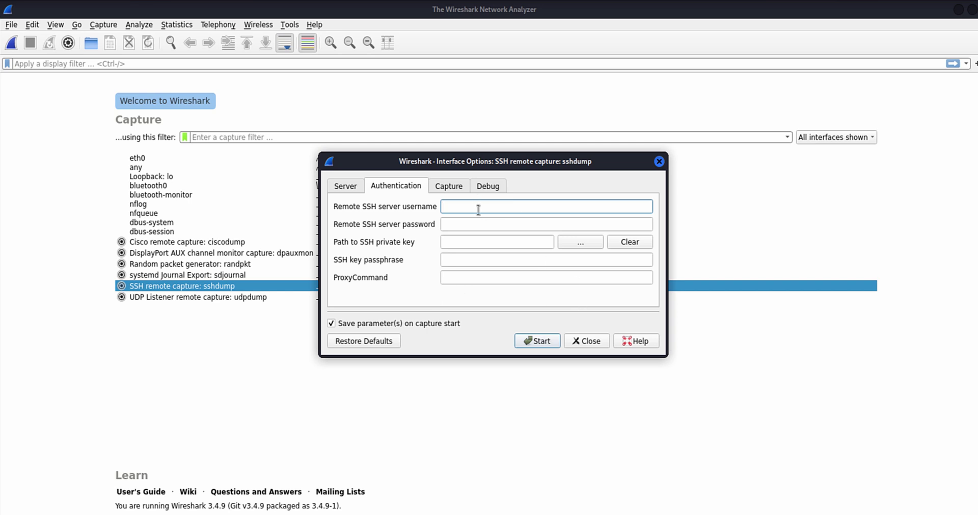
{"action": "type", "text": "root"}
{"action": "left_click", "coordinate": [569, 241]}
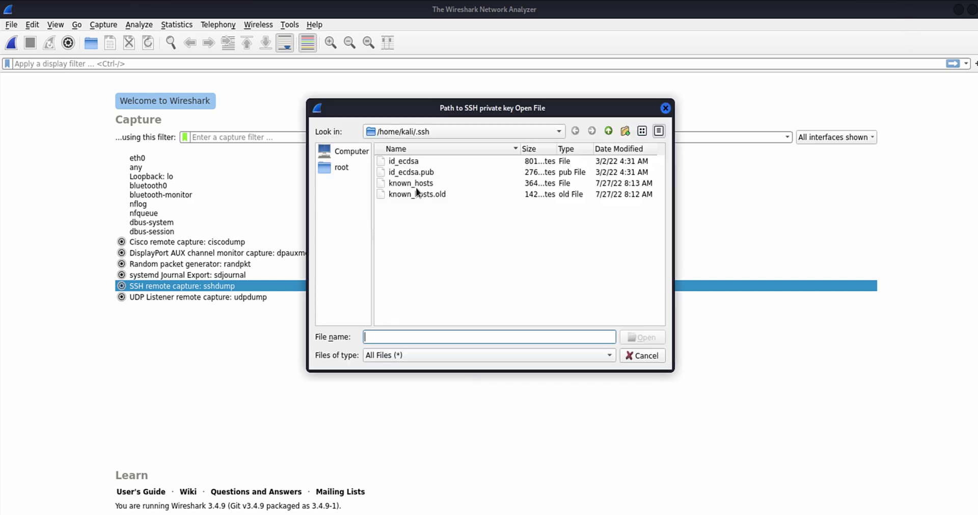
{"action": "left_click", "coordinate": [409, 162]}
{"action": "double_click", "coordinate": [408, 163]}
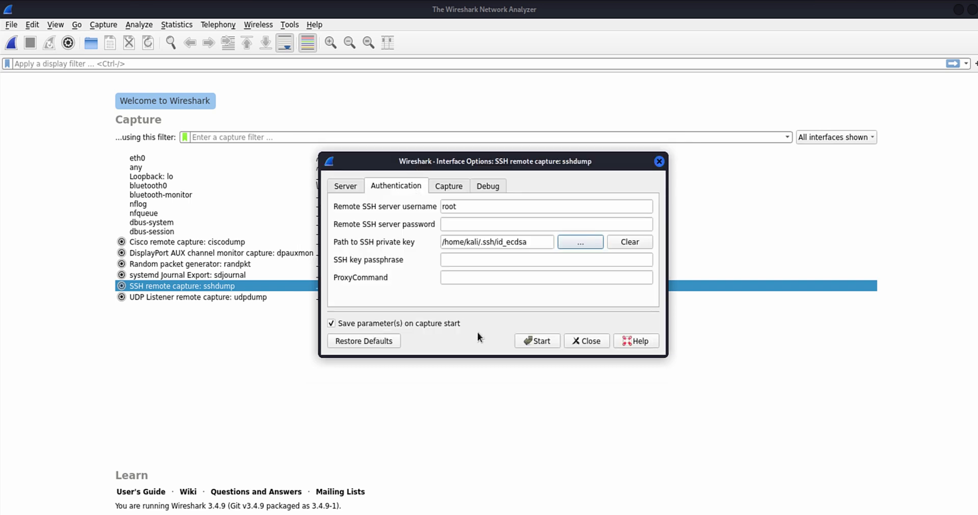
- Enter the SSH key passphrase for the private key
{"action": "left_click", "coordinate": [461, 260]}
{"action": "type", "text": "****"}
{"action": "key", "text": "BackSpace"}
{"action": "key", "text": "BackSpace"}
{"action": "key", "text": "BackSpace"}
{"action": "key", "text": "BackSpace"}
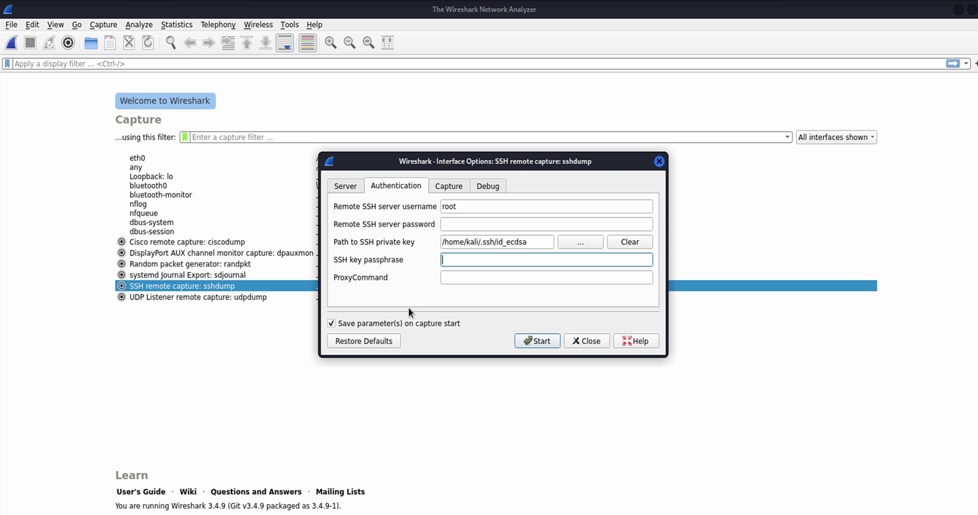
{"action": "type", "text": "*********"}
- Set the remote interface for the SSH capture to enp9s0
{"action": "left_click", "coordinate": [450, 187]}
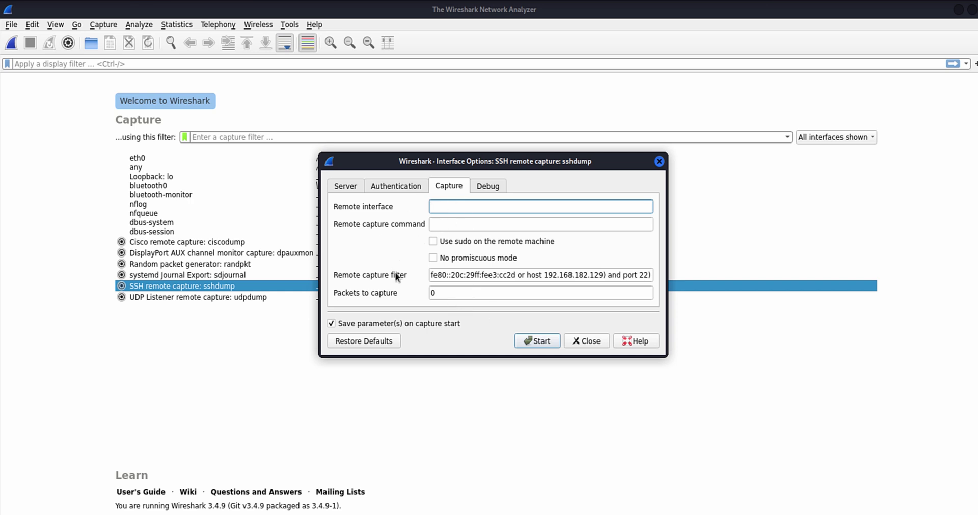
{"action": "type", "text": "enp9s0"}
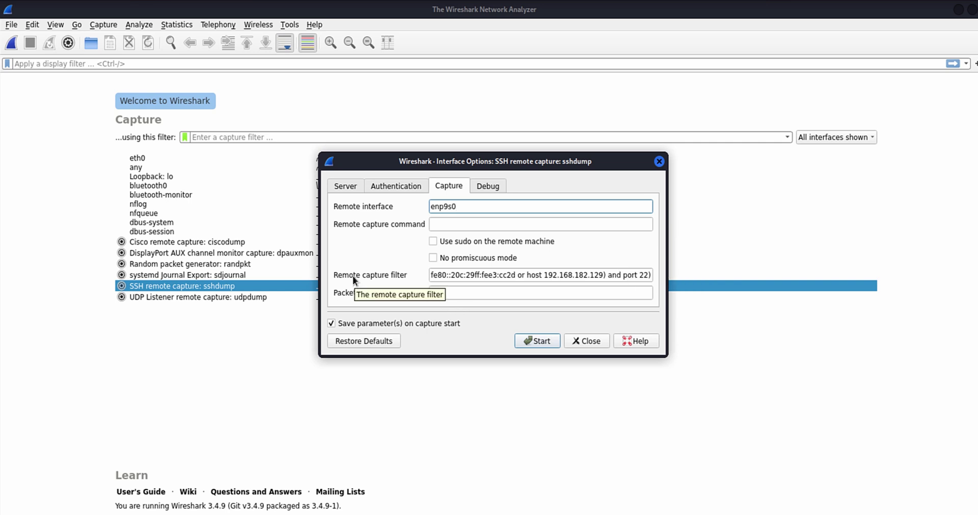
{"action": "left_click", "coordinate": [432, 241]}
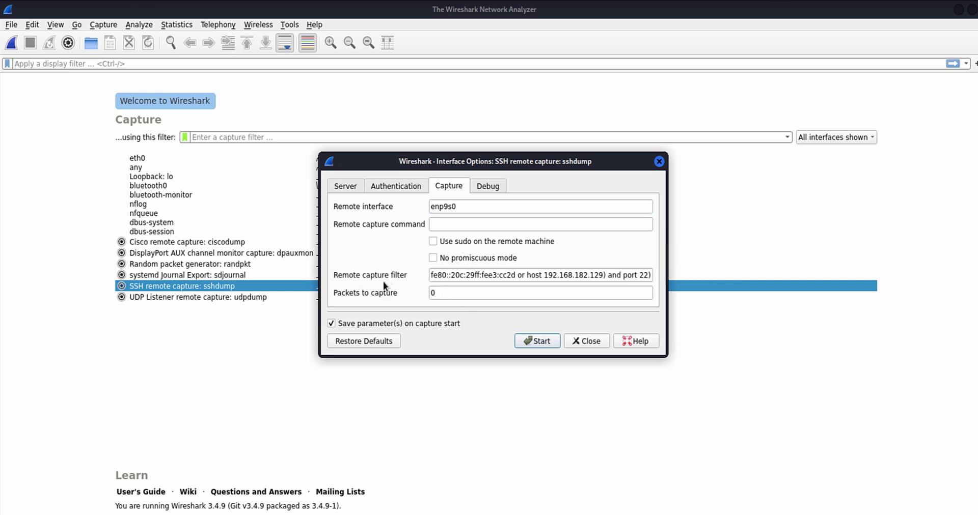
- Review the hosts and port excluded by the remote capture filter, and start the SSH remote capture
{"action": "mouse_move", "coordinate": [454, 275]}
{"action": "left_mouse_down"}
{"action": "mouse_move", "coordinate": [412, 267]}
{"action": "mouse_move", "coordinate": [456, 273]}
{"action": "left_mouse_up"}
{"action": "left_click", "coordinate": [449, 275]}
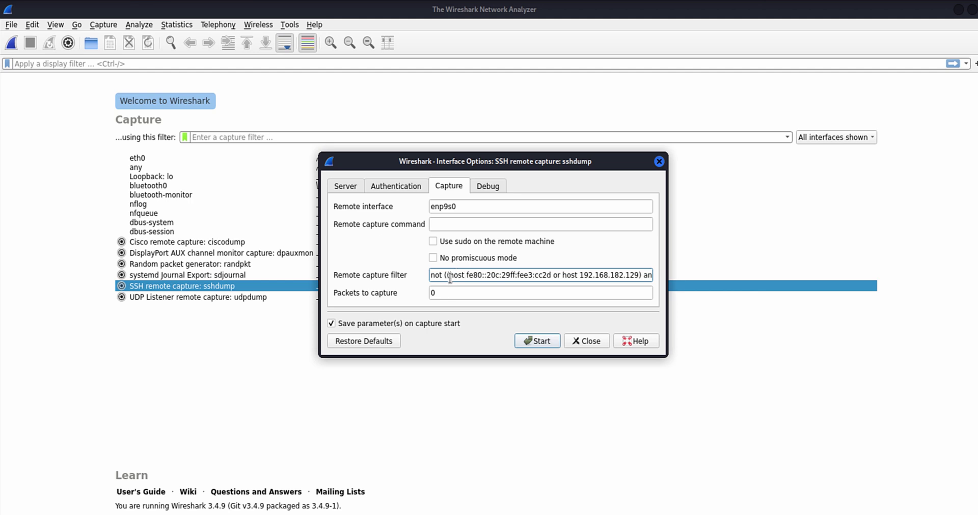
{"action": "left_click_drag", "start_coordinate": [448, 275], "coordinate": [543, 278]}
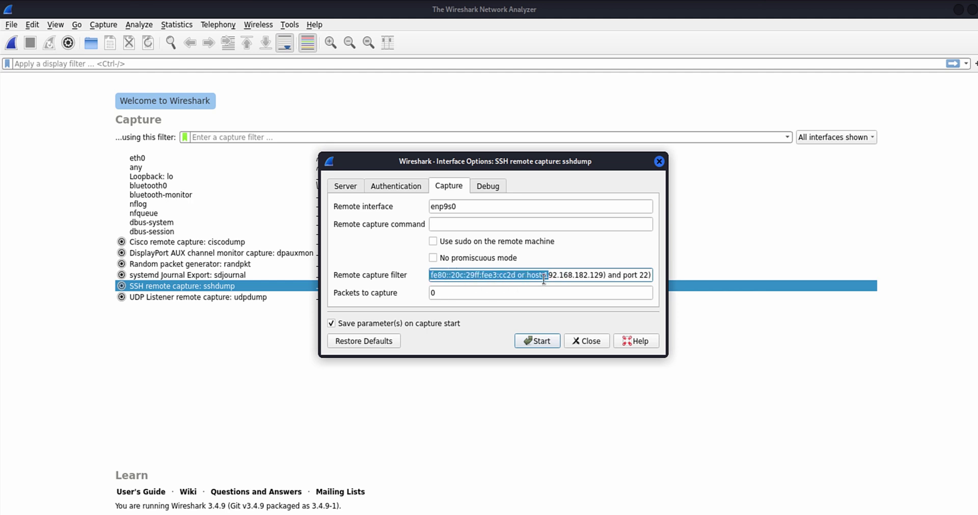
{"action": "left_click", "coordinate": [543, 280]}
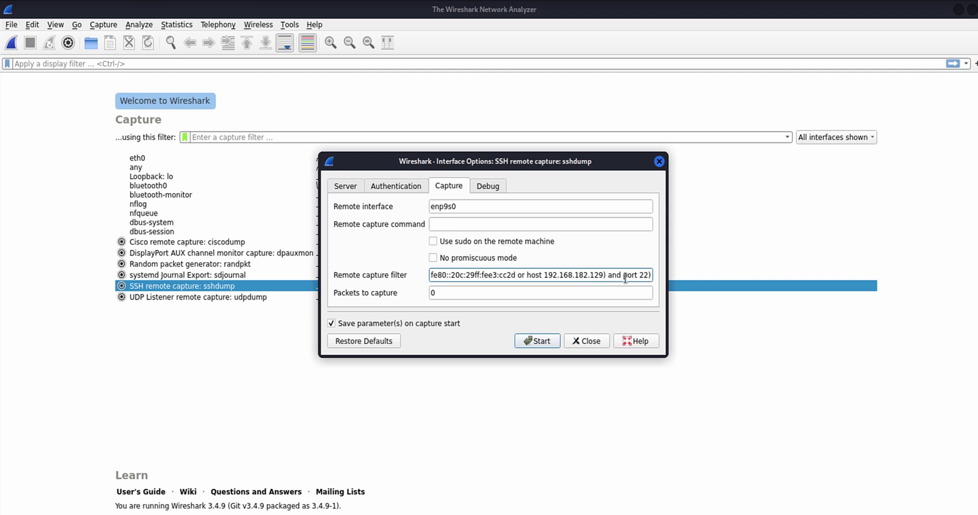
{"action": "left_click_drag", "start_coordinate": [622, 276], "coordinate": [648, 276]}
{"action": "left_click", "coordinate": [617, 275]}
{"action": "left_click", "coordinate": [537, 340]}
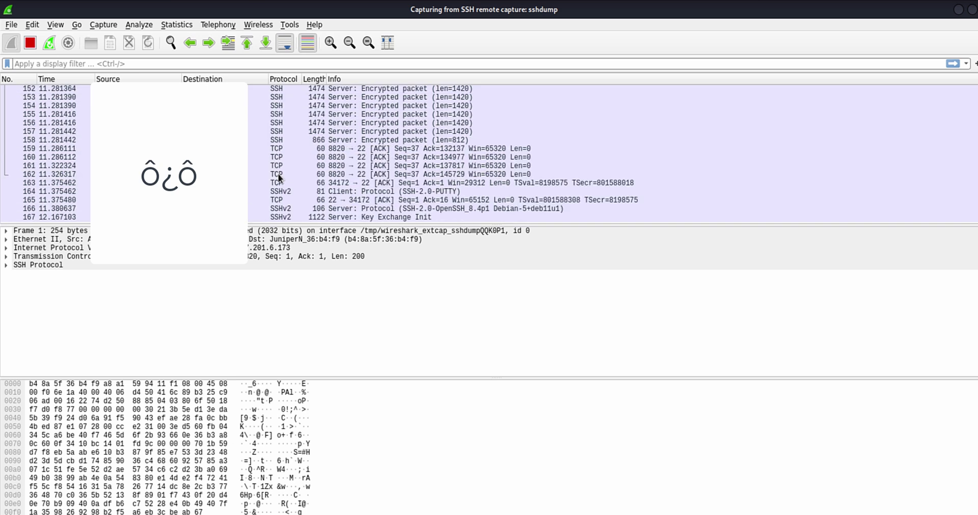
- Apply the display filter tcp to the captured packets
{"action": "left_click", "coordinate": [731, 66]}
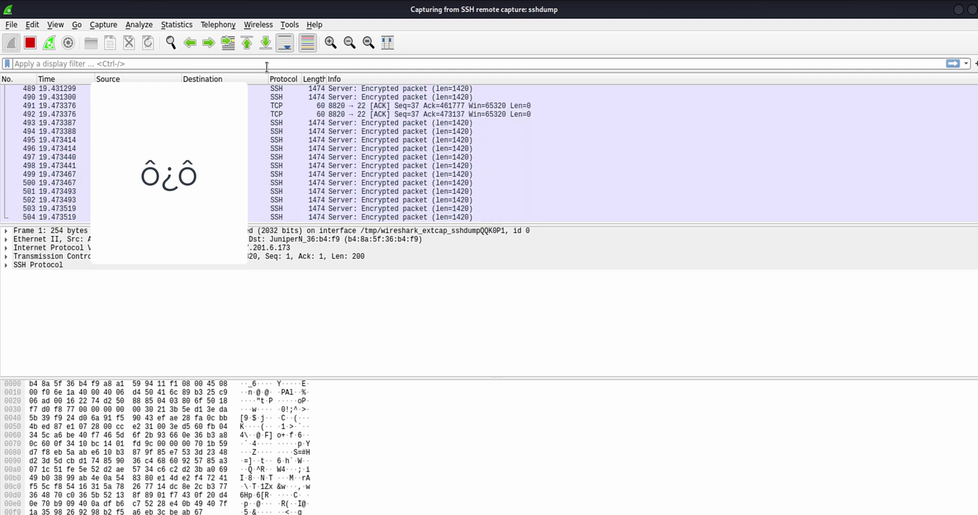
{"action": "left_click", "coordinate": [267, 64]}
{"action": "type", "text": "tcp"}
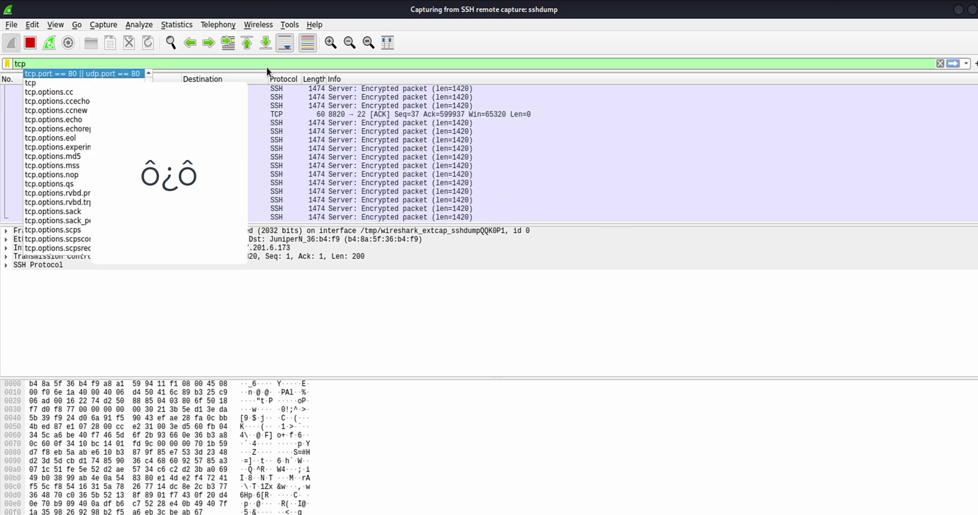
{"action": "key", "text": "Return"}
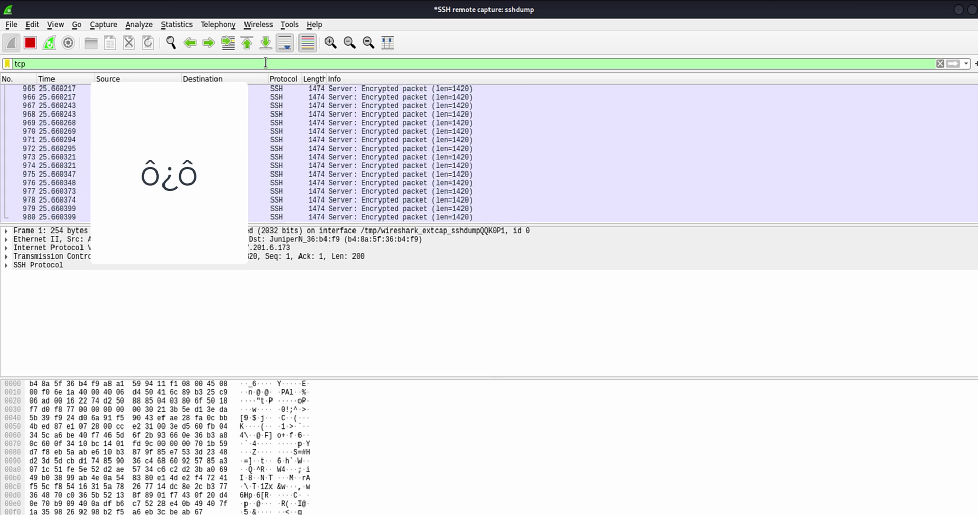
{"action": "key", "text": "BackSpace"}
{"action": "key", "text": "BackSpace"}
{"action": "key", "text": "BackSpace"}
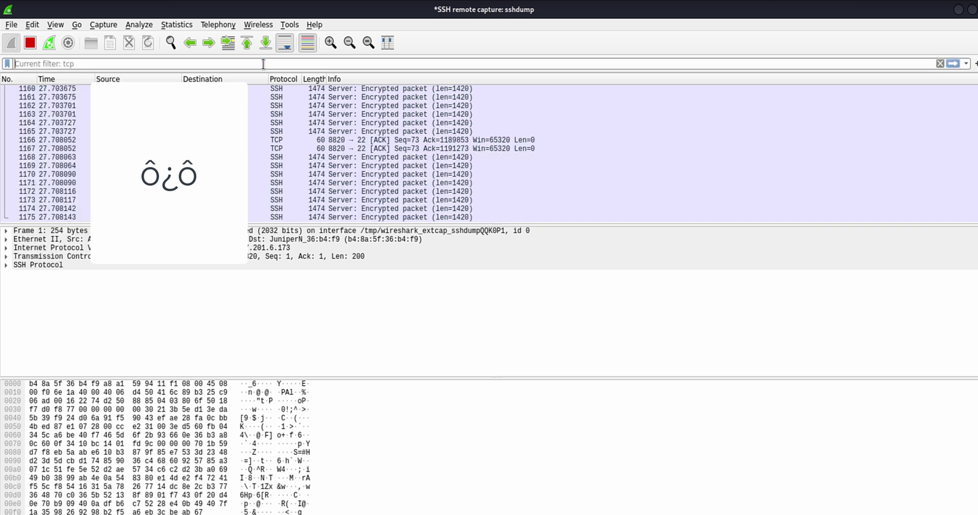
{"action": "type", "text": "port:"}
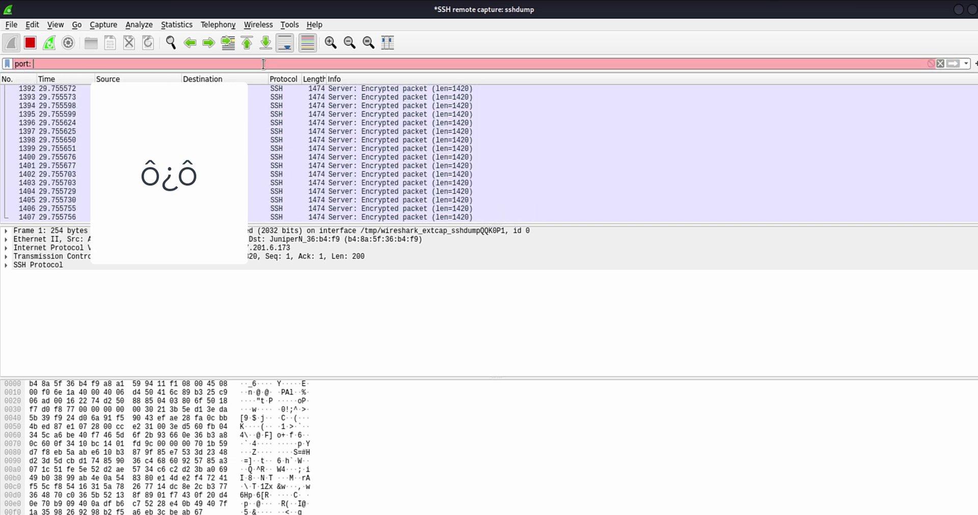
{"action": "key", "text": "BackSpace"}
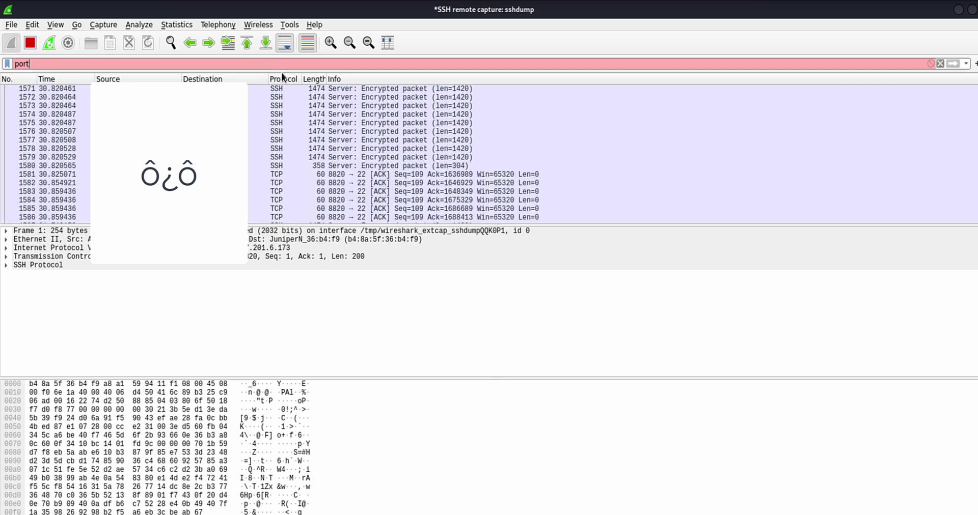
{"action": "key", "text": "BackSpace"}
{"action": "key", "text": "BackSpace"}
{"action": "key", "text": "BackSpace"}
{"action": "key", "text": "BackSpace"}
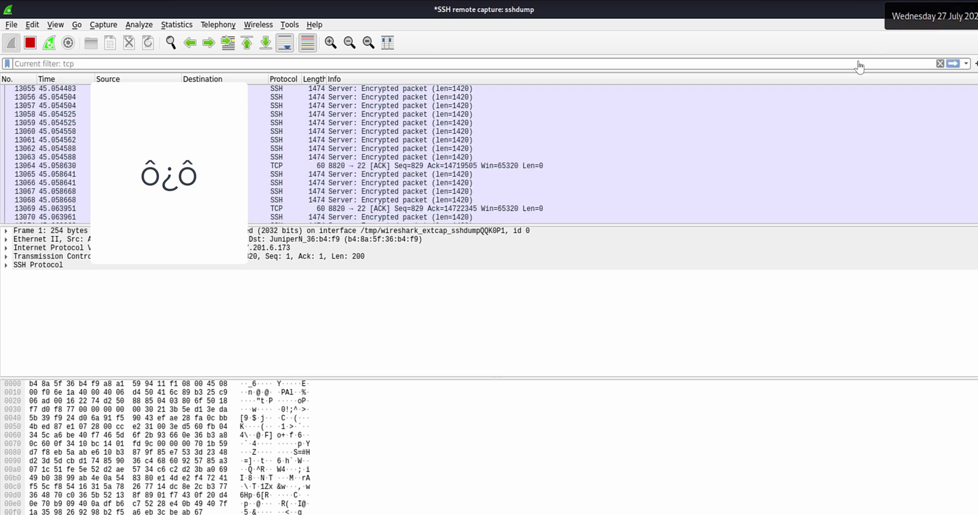
- Replace the display filter with tcp.port == 8006, building it from the suggested port 80 filter, and apply it
{"action": "type", "text": "tc"}
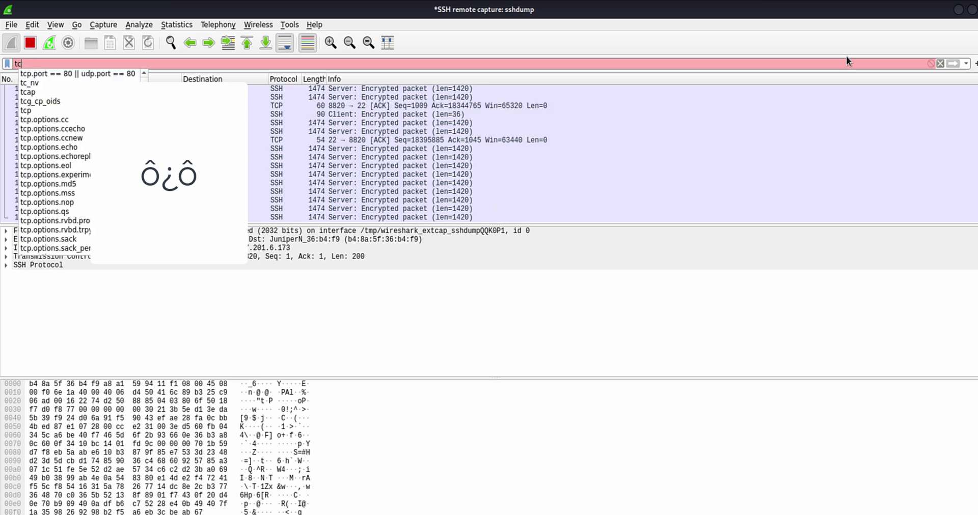
{"action": "key", "text": "Down"}
{"action": "key", "text": "Return"}
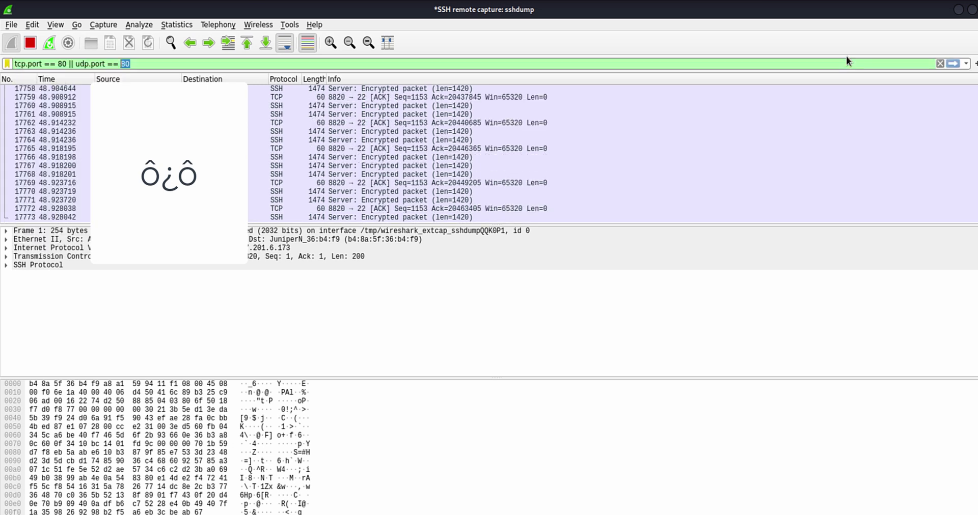
{"action": "key", "text": "BackSpace"}
{"action": "key", "text": "BackSpace"}
{"action": "key", "text": "BackSpace"}
{"action": "key", "text": "BackSpace"}
{"action": "key", "text": "BackSpace"}
{"action": "key", "text": "BackSpace"}
{"action": "key", "text": "BackSpace"}
{"action": "key", "text": "BackSpace"}
{"action": "key", "text": "BackSpace"}
{"action": "key", "text": "BackSpace"}
{"action": "key", "text": "BackSpace"}
{"action": "key", "text": "BackSpace"}
{"action": "key", "text": "BackSpace"}
{"action": "key", "text": "BackSpace"}
{"action": "key", "text": "BackSpace"}
{"action": "key", "text": "BackSpace"}
{"action": "key", "text": "BackSpace"}
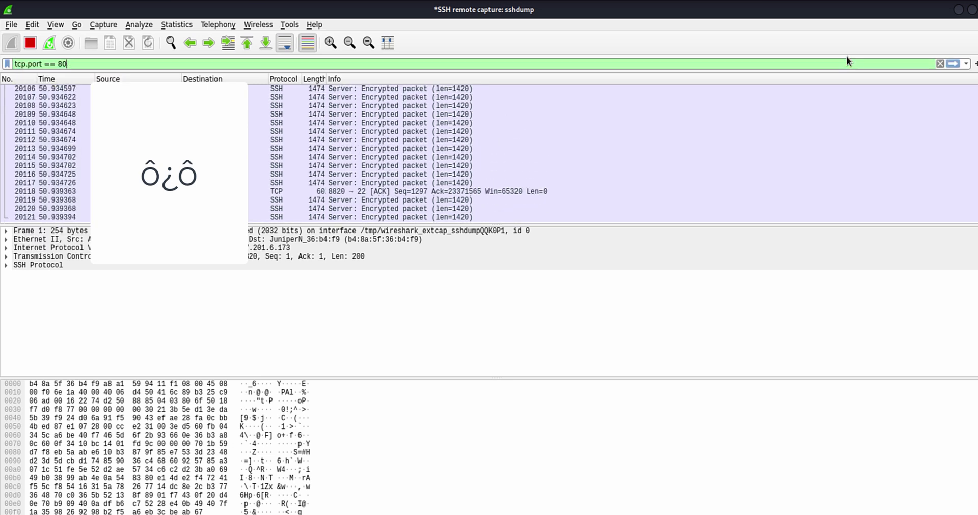
{"action": "type", "text": "06"}
{"action": "key", "text": "Return"}
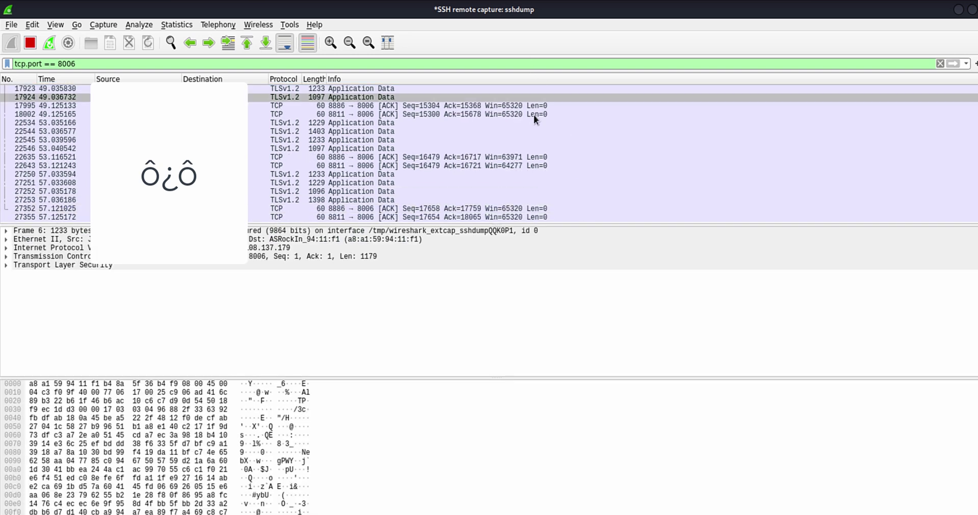
- Select the most recent packet in the filtered list to inspect its details
{"action": "left_click", "coordinate": [588, 216]}
{"action": "key", "text": "ctrl+a"}
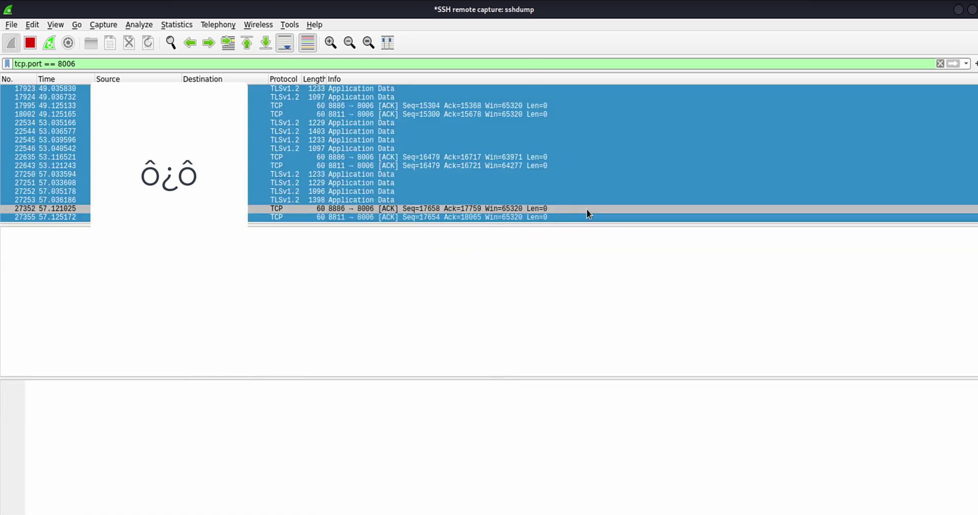
{"action": "left_click", "coordinate": [566, 218]}
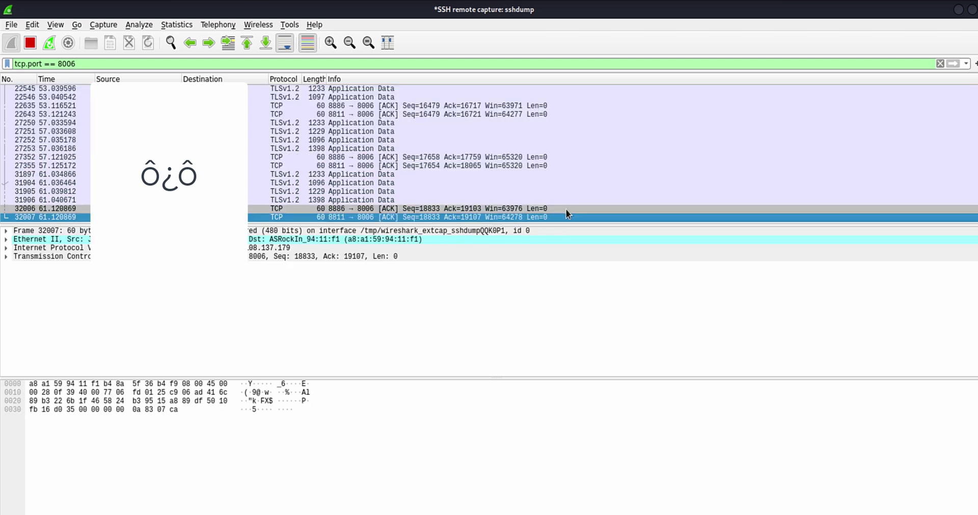